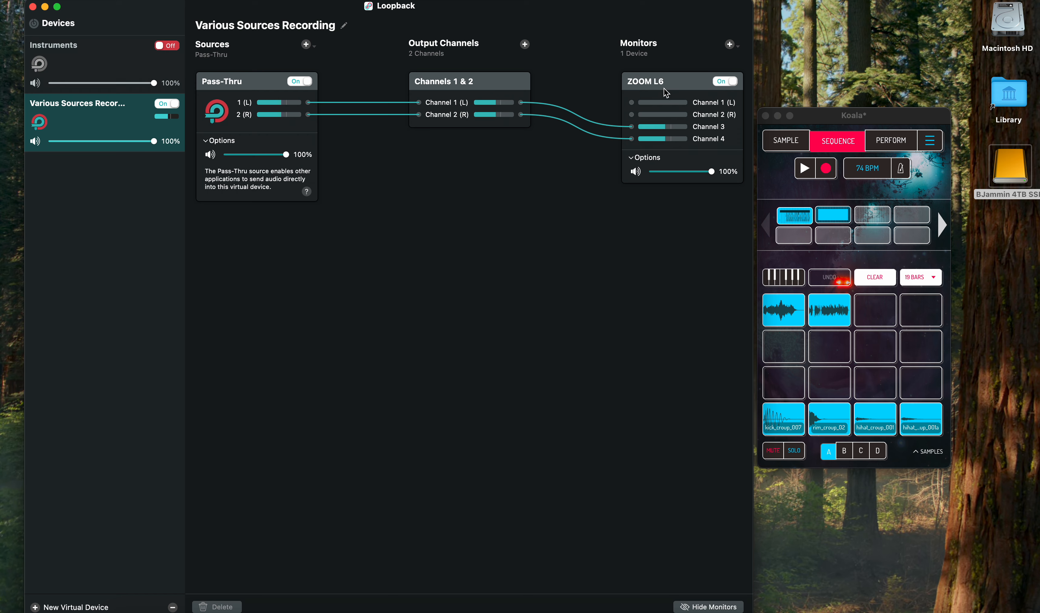
- Check which audio devices can be added as monitors to the Various Sources Recording device
click(732, 44)
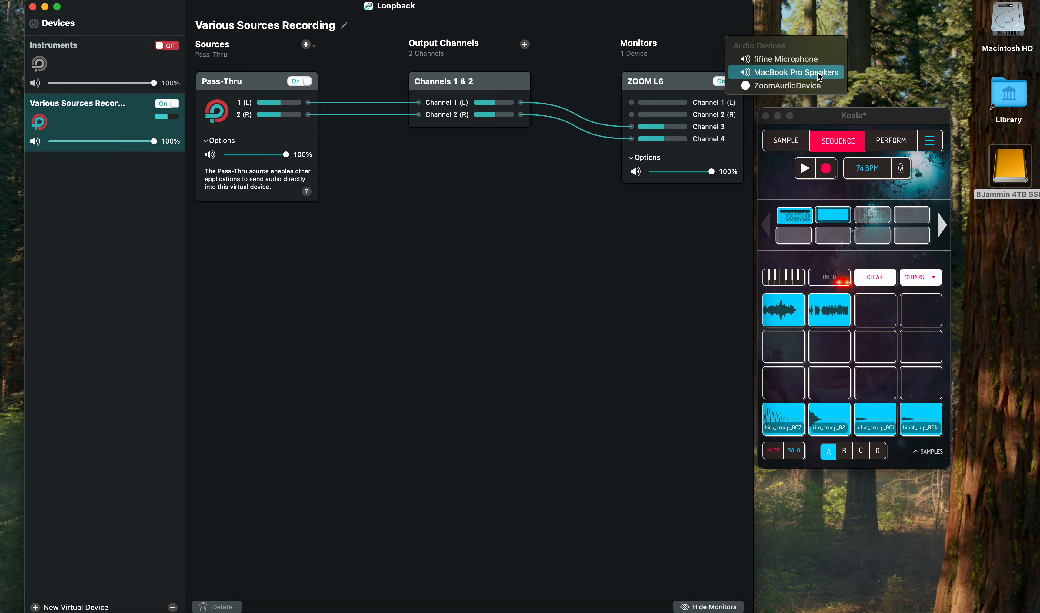
click(470, 222)
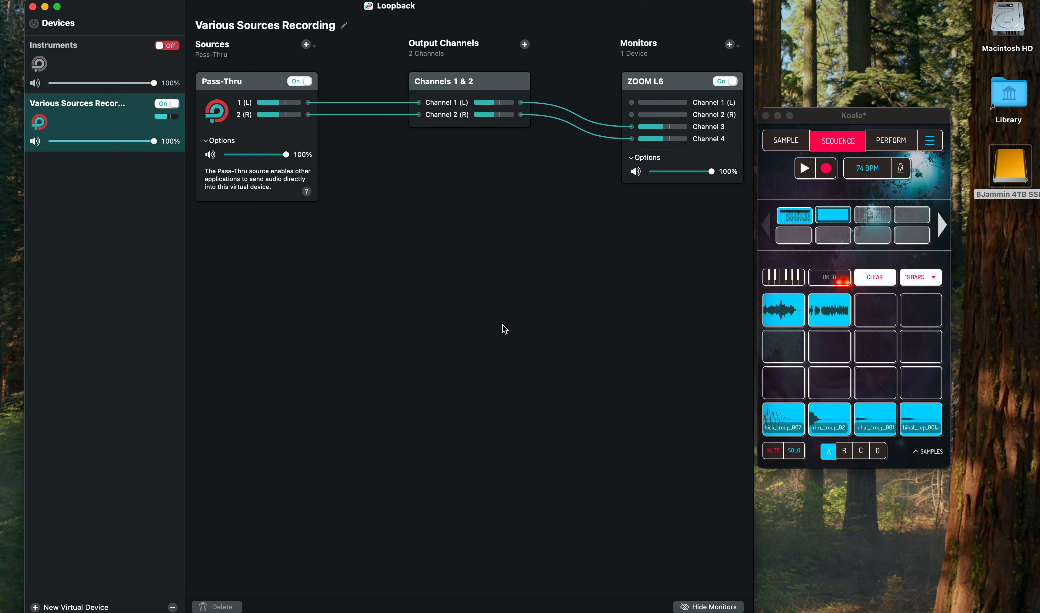
- Switch to Koala, show its audio settings and examine the available input devices
click(816, 126)
click(930, 143)
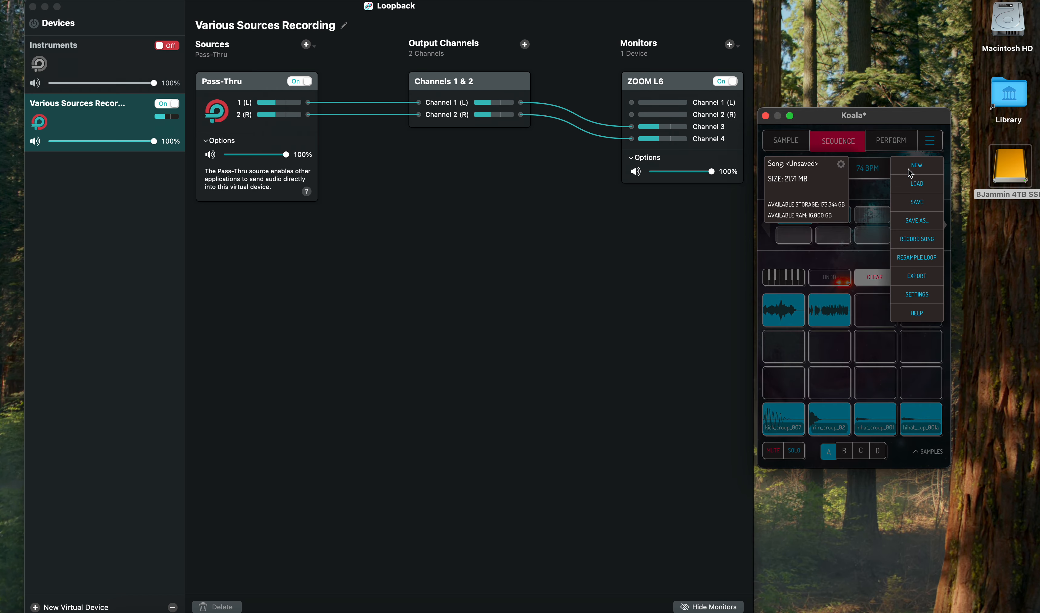
click(922, 294)
click(838, 190)
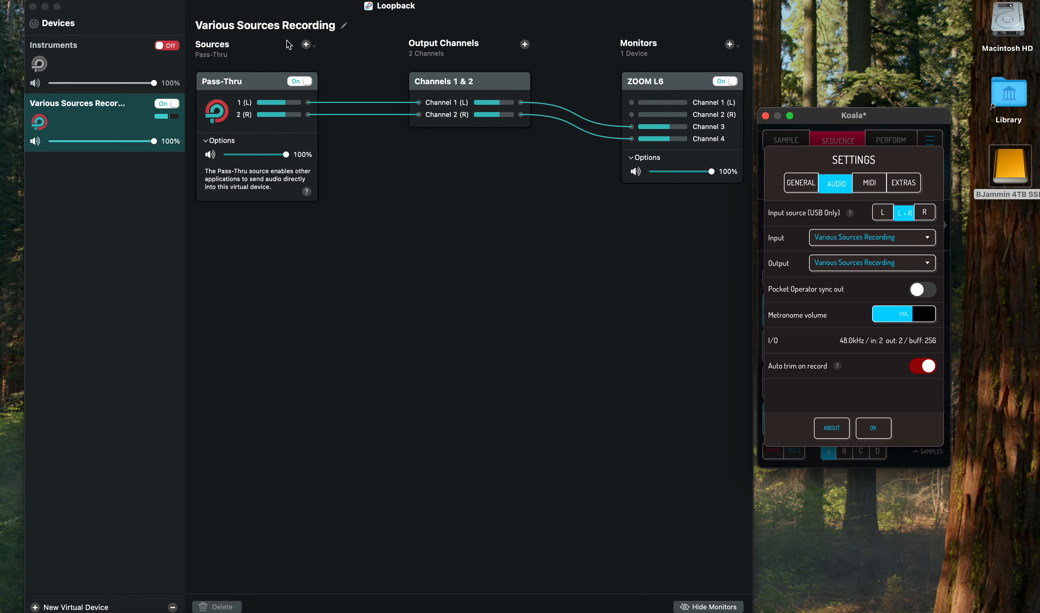
click(878, 239)
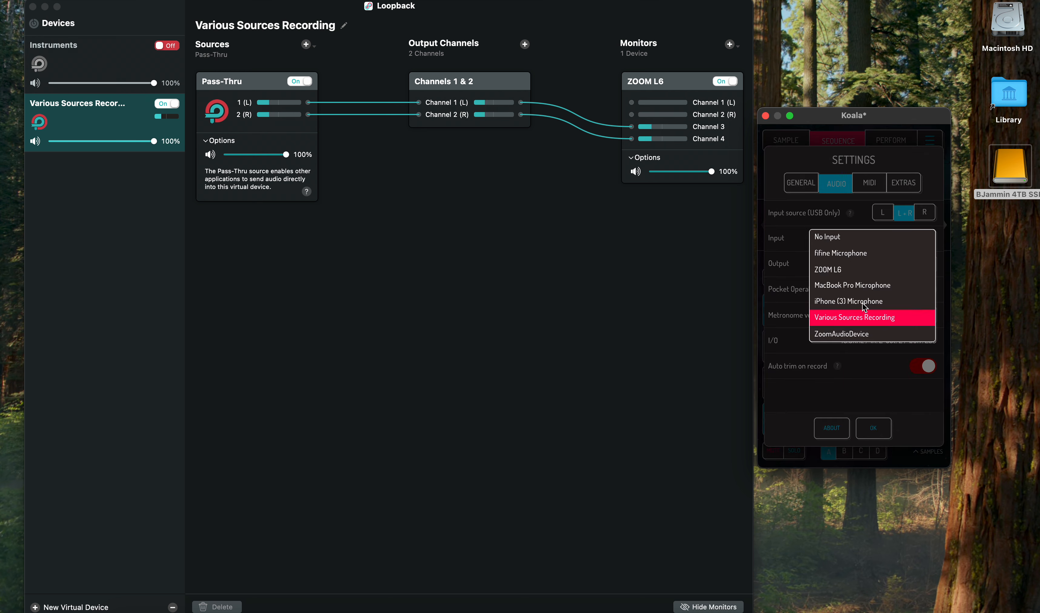
click(504, 255)
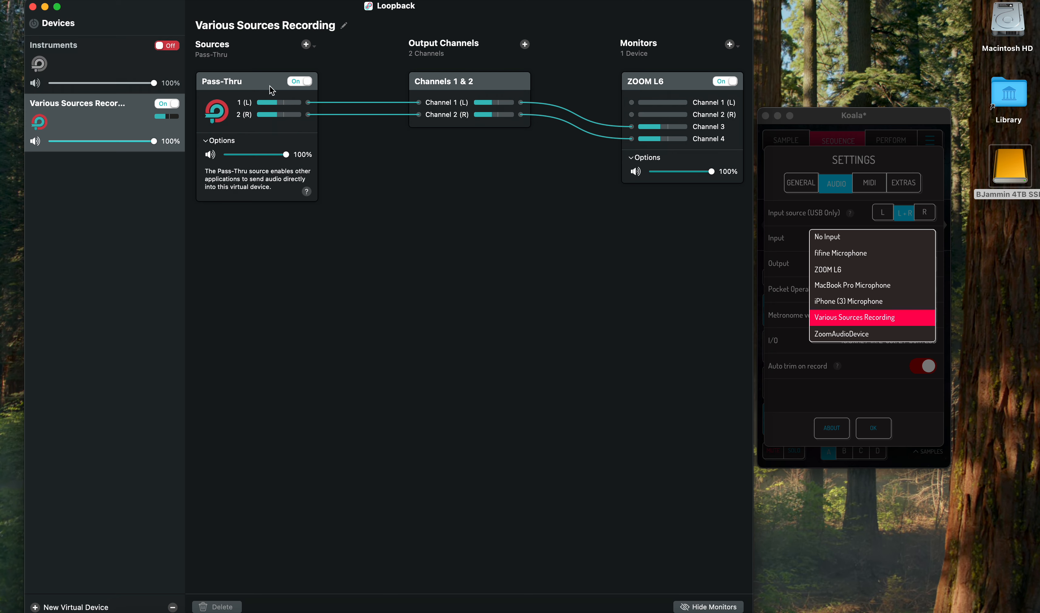
- Switch to Loopback and turn on the Instruments virtual device
click(119, 60)
click(168, 45)
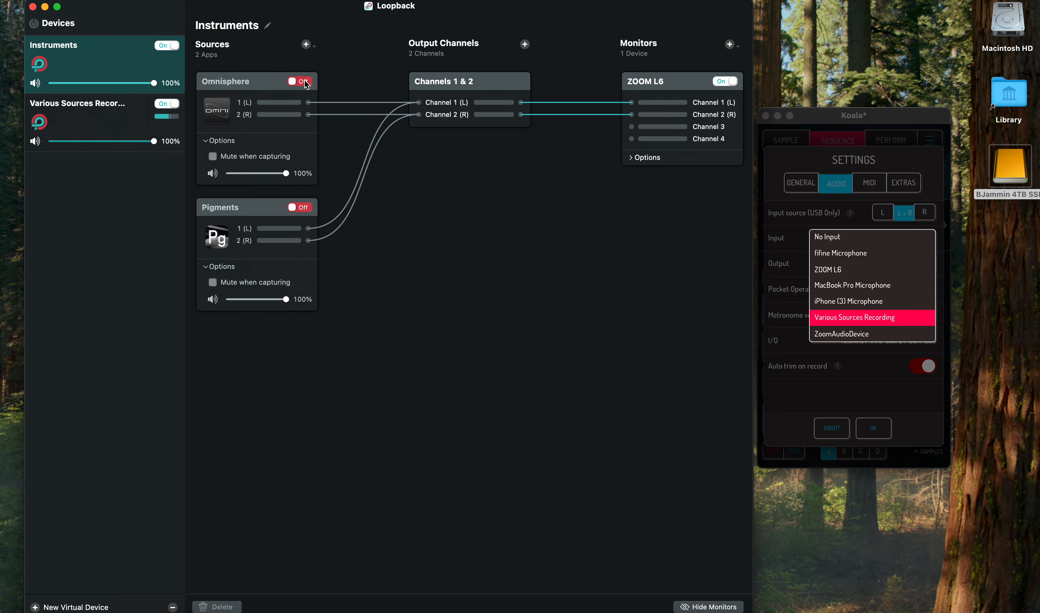
- Reopen Koala's audio settings and check whether the Instruments device is offered as an input
click(879, 381)
click(925, 237)
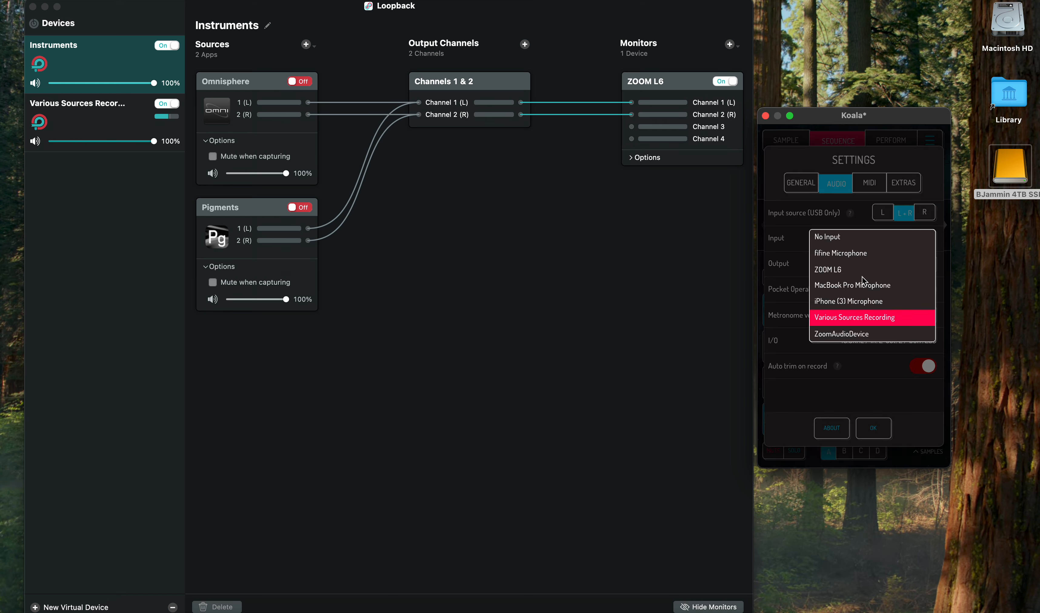
click(879, 370)
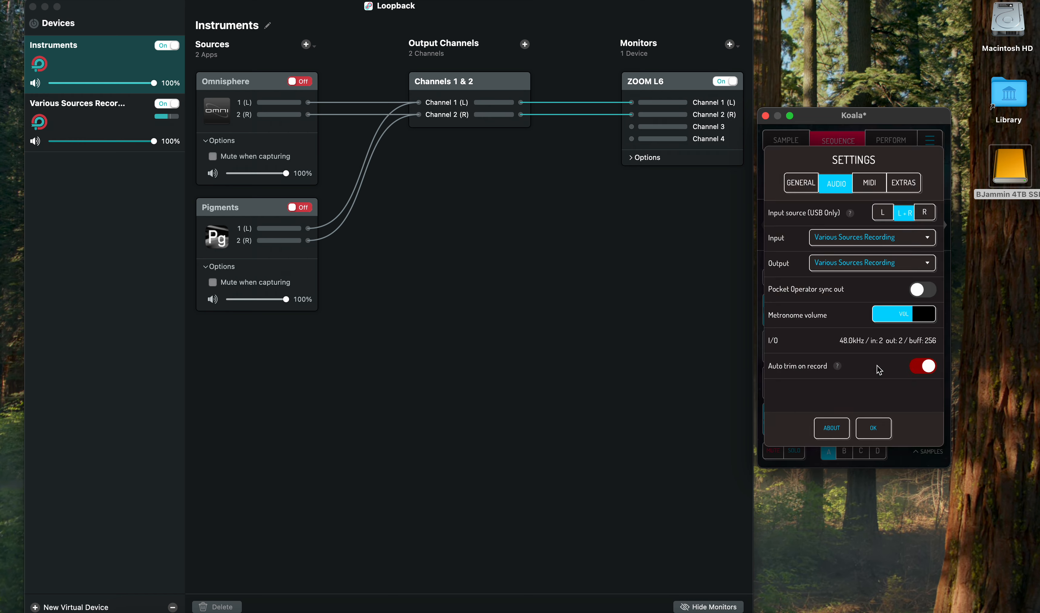
click(872, 427)
click(919, 145)
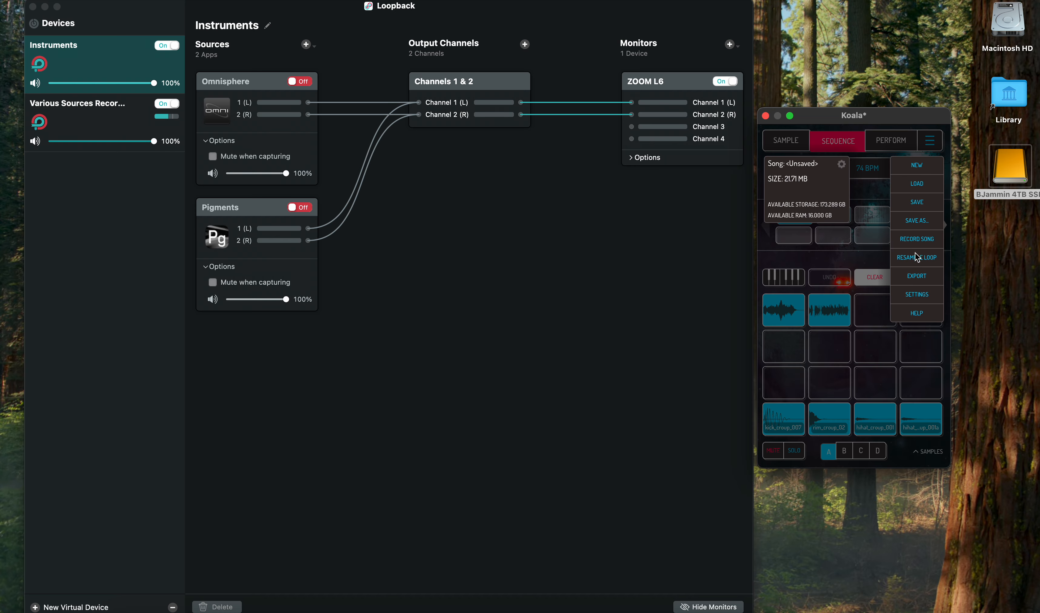
click(922, 297)
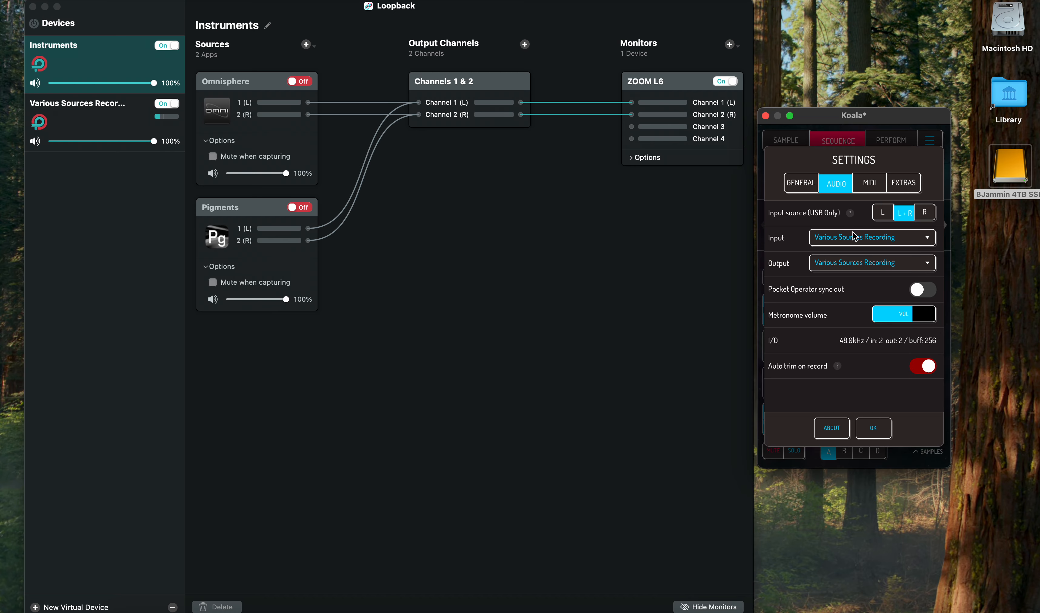
click(853, 236)
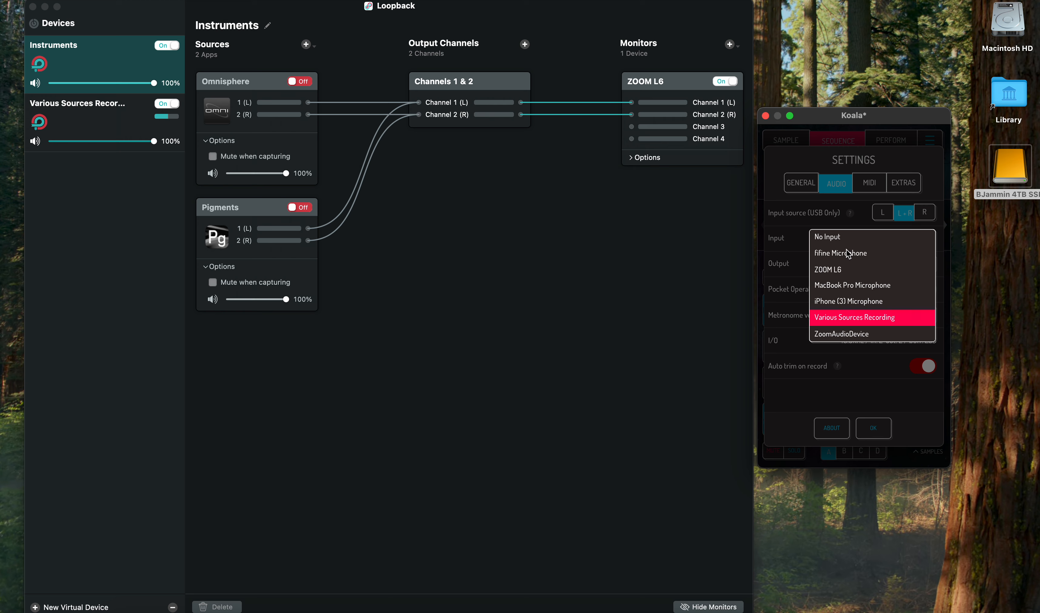
click(672, 291)
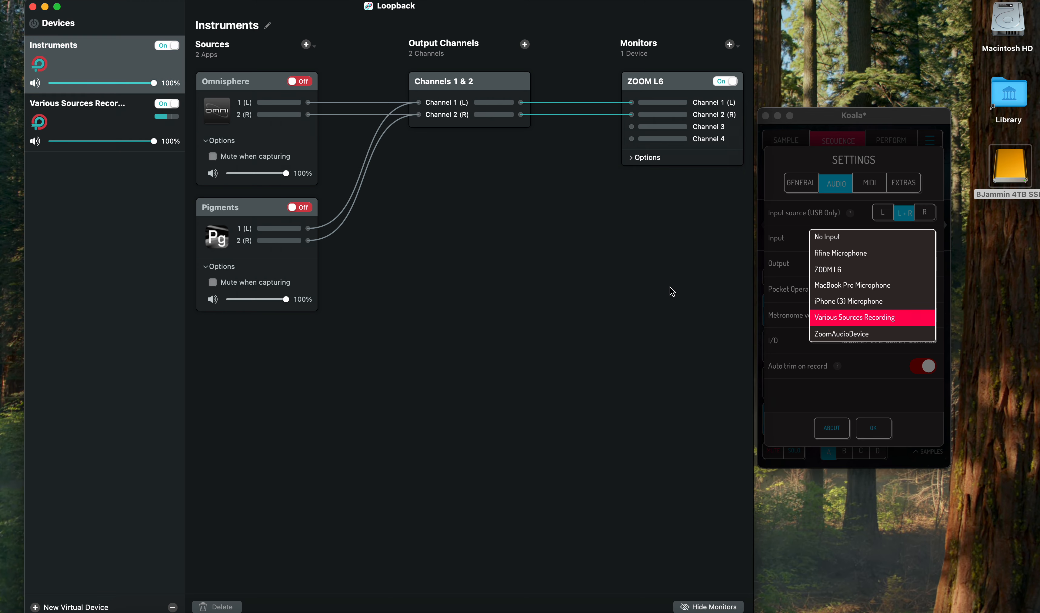
- Turn on the Pigments and Omnisphere sources of the Instruments device in Loopback
click(146, 46)
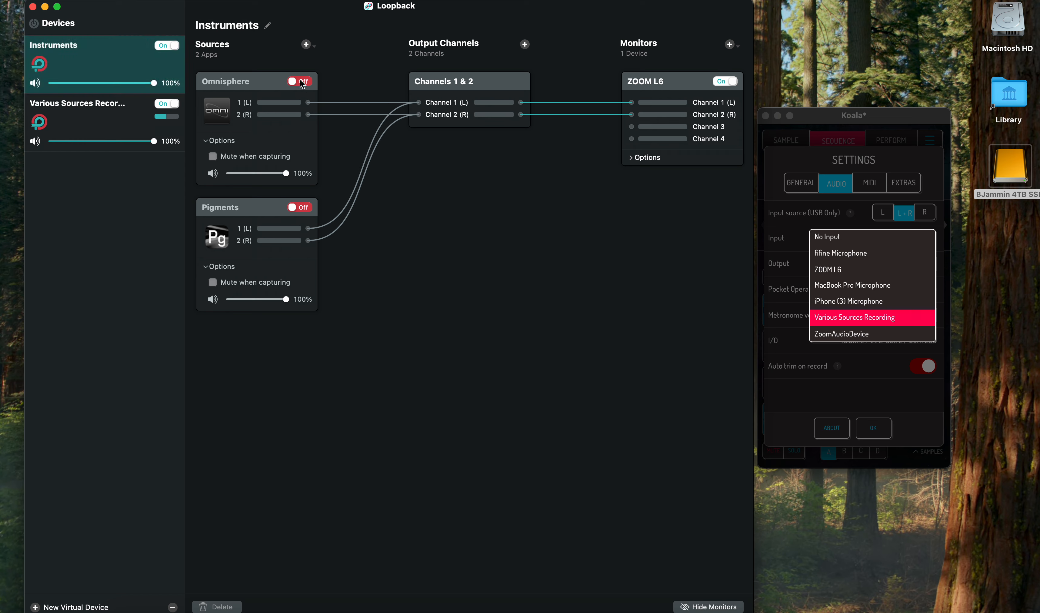
click(302, 206)
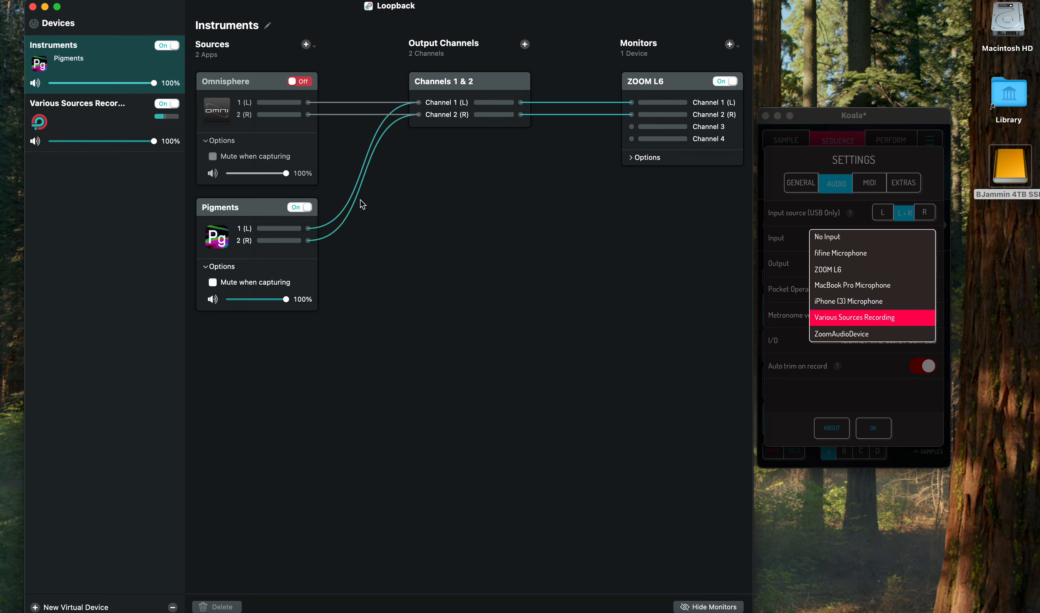
click(299, 82)
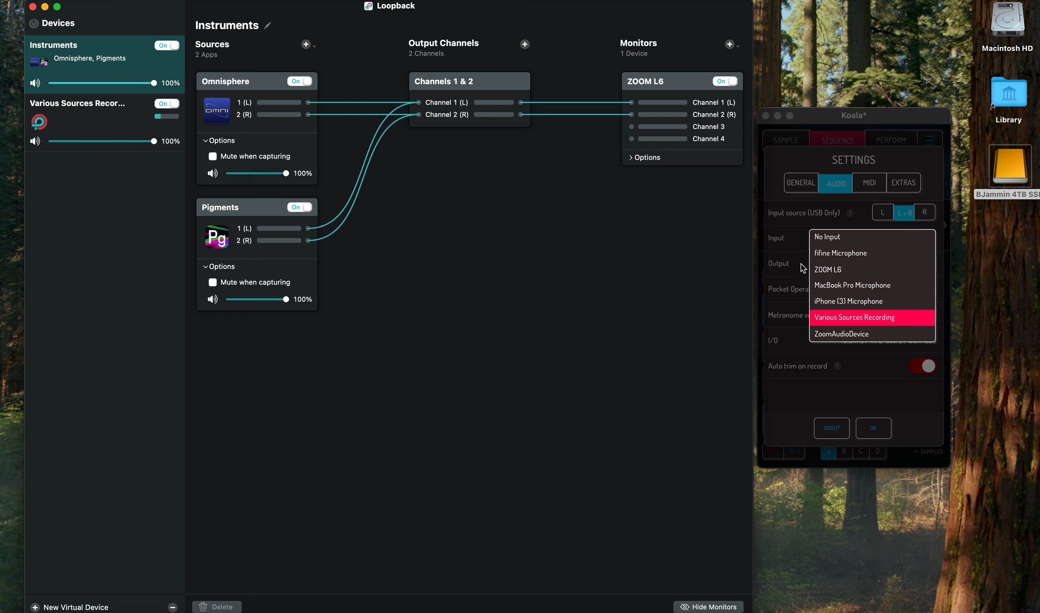
- Switch Koala's audio input to ZOOM L6 and back to Various Sources Recording
click(819, 357)
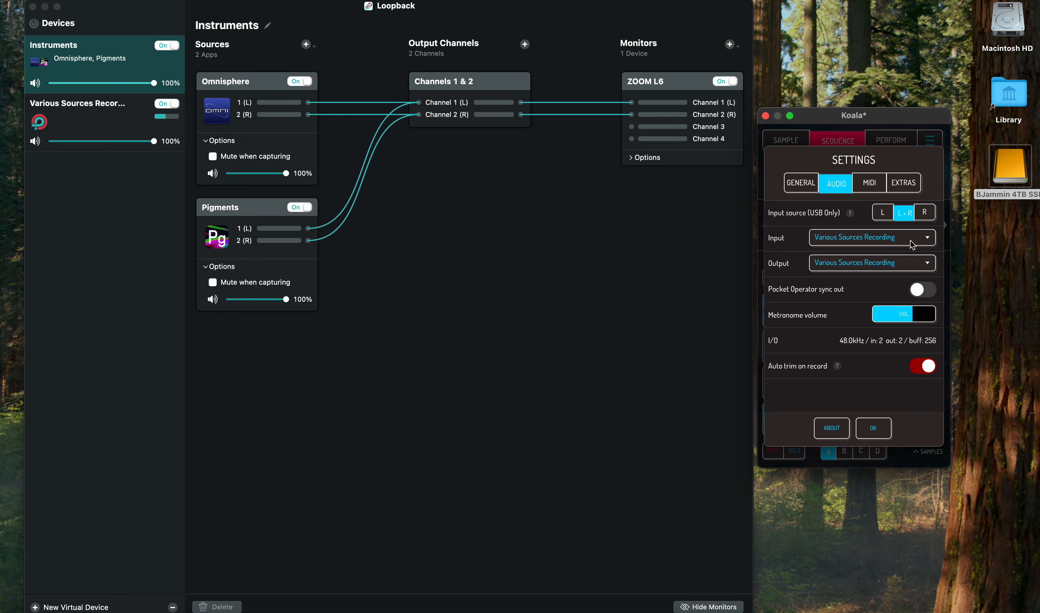
click(913, 245)
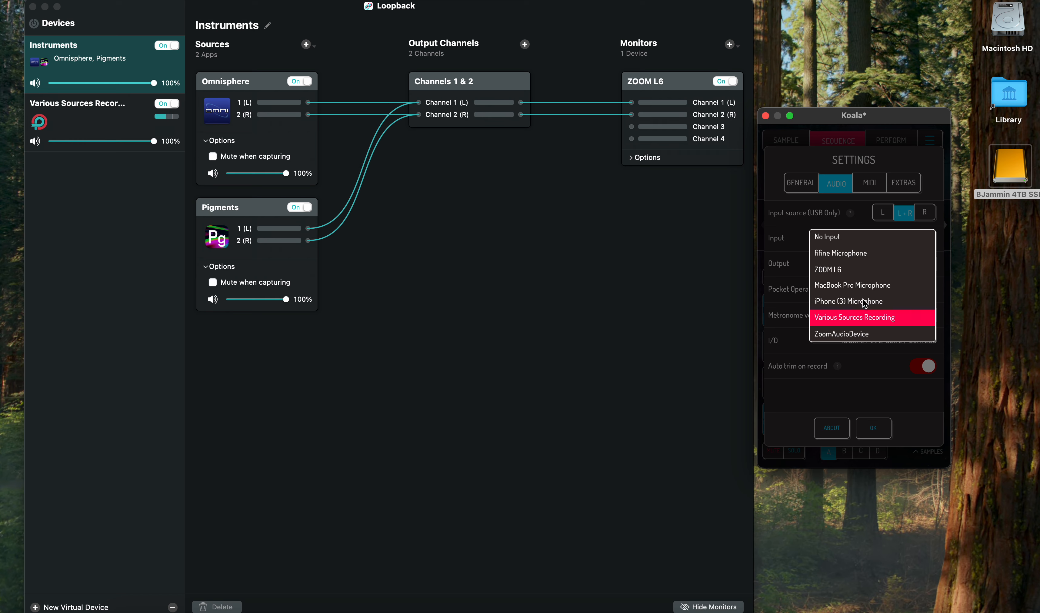
click(842, 269)
click(895, 241)
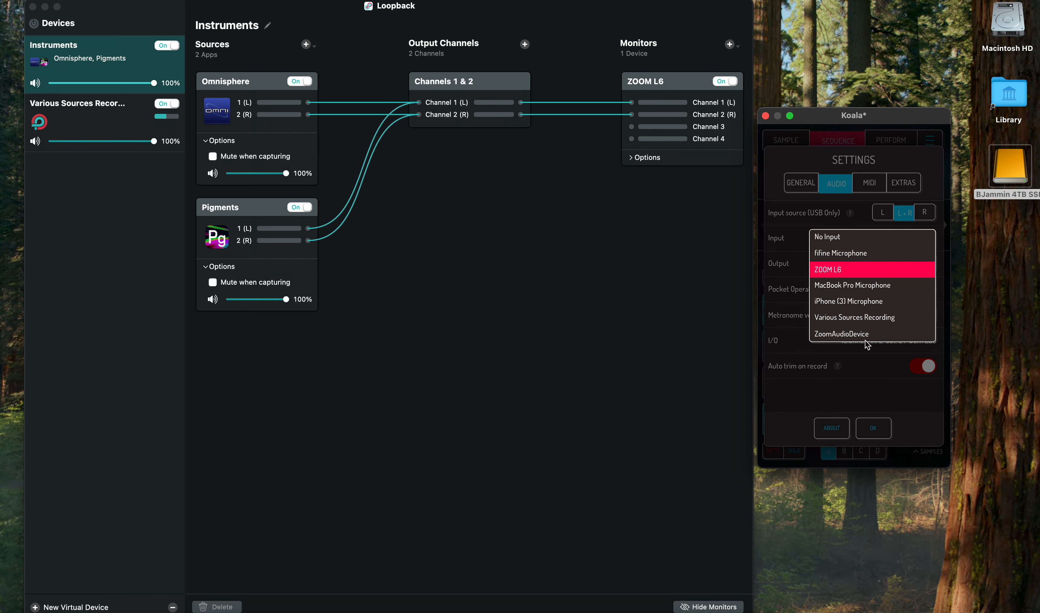
click(862, 322)
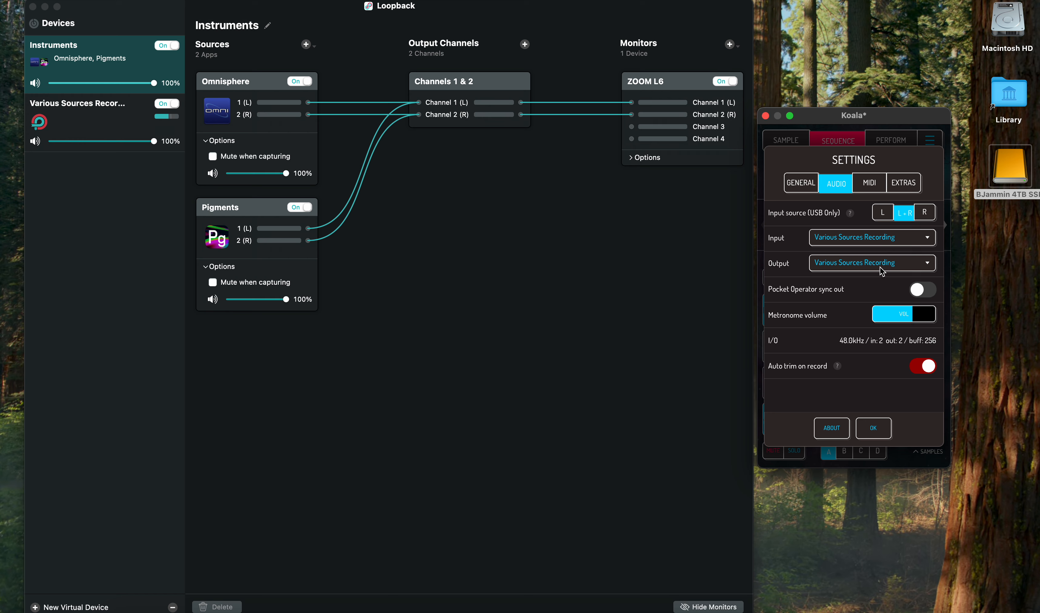
- Show the Various Sources Recording routing in Loopback and examine the output devices offered in Koala's audio settings
click(78, 113)
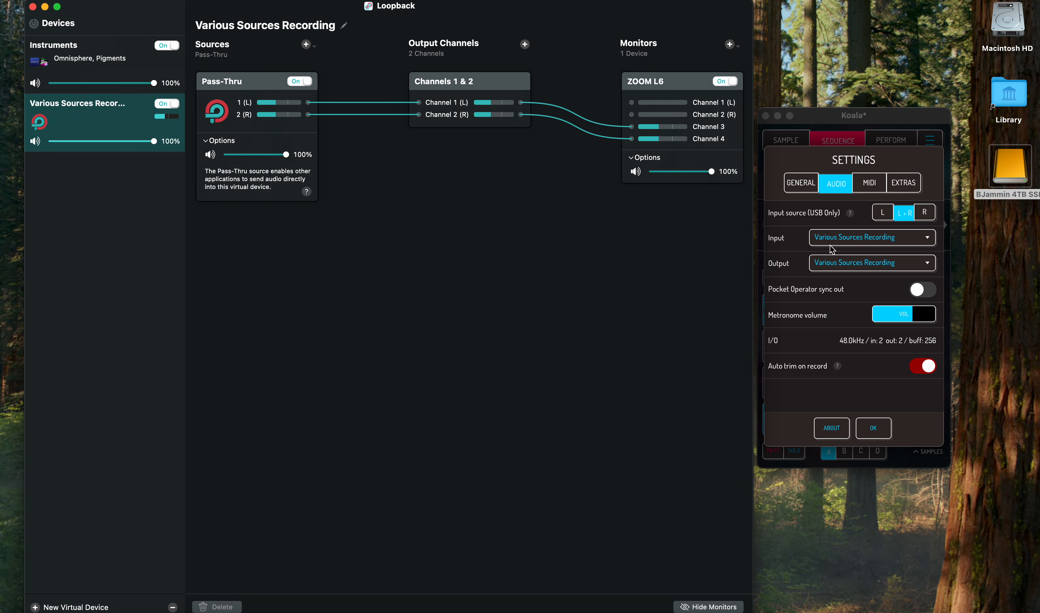
click(859, 270)
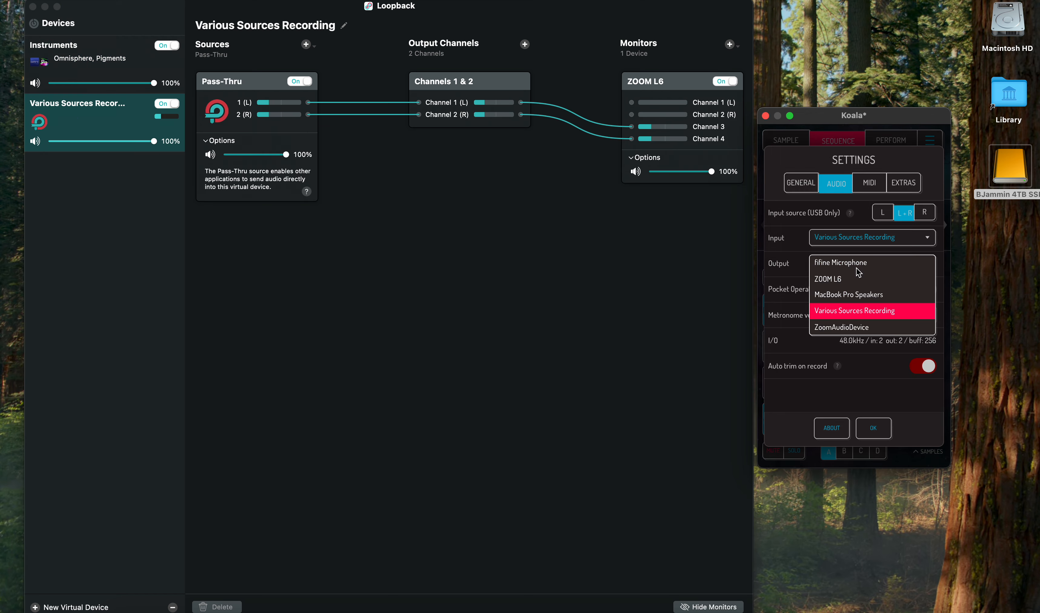
click(829, 359)
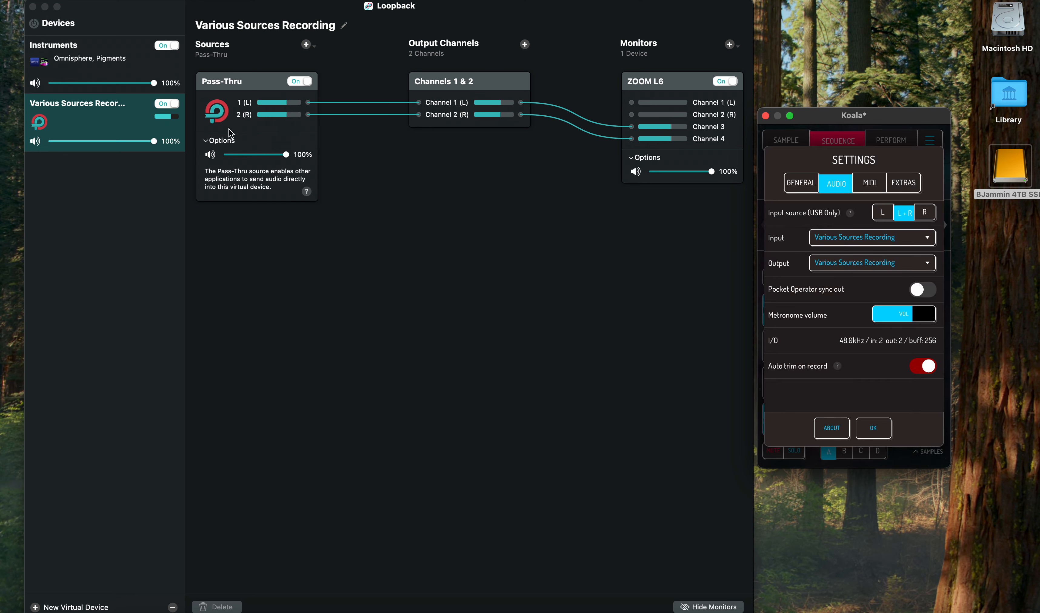
- Show the Instruments routing in Loopback and examine Koala's input device choices against it
click(80, 64)
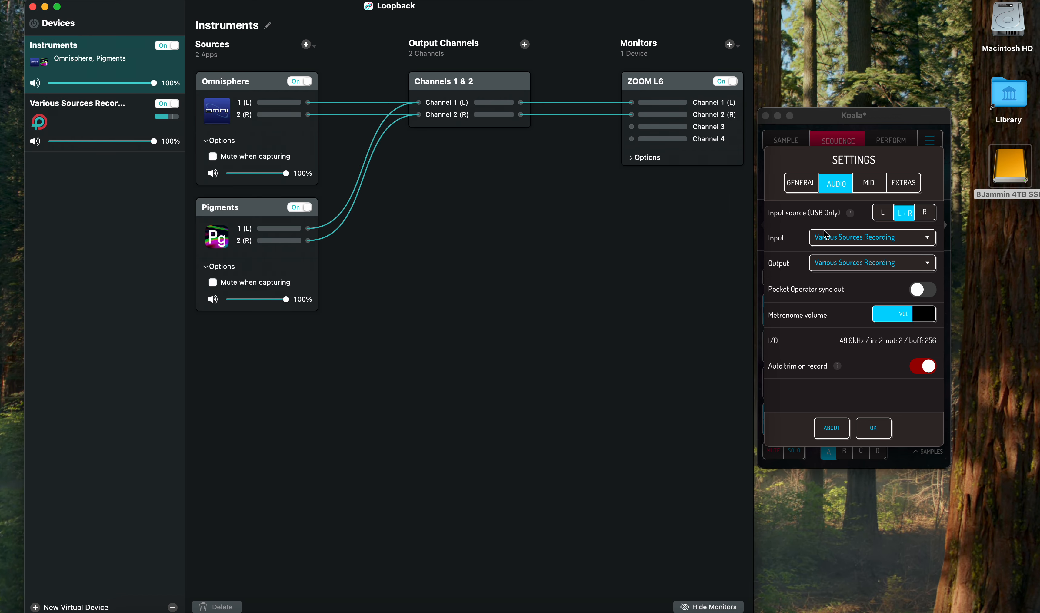
click(895, 242)
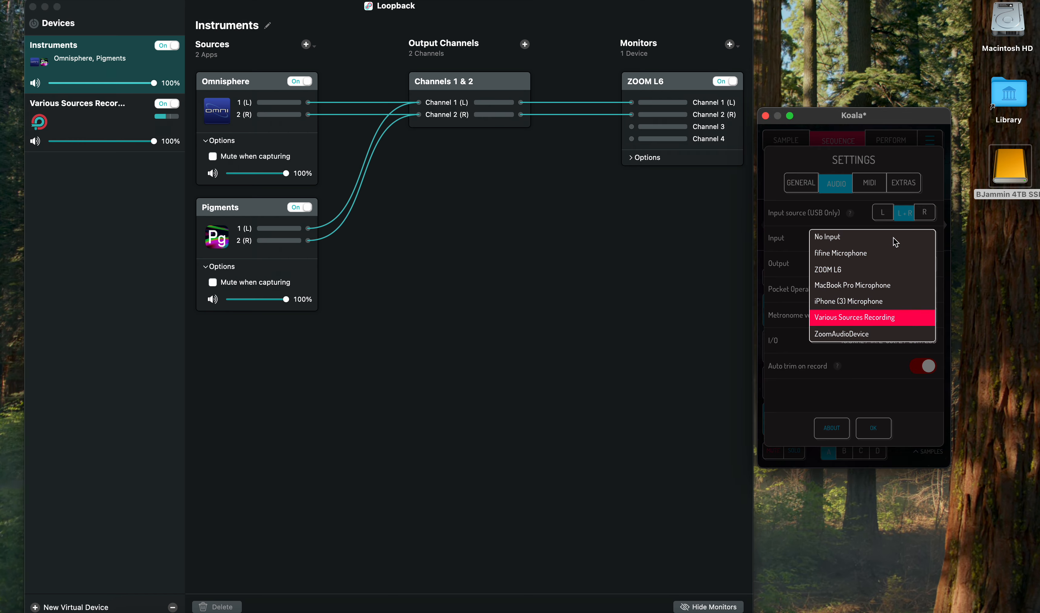
click(712, 287)
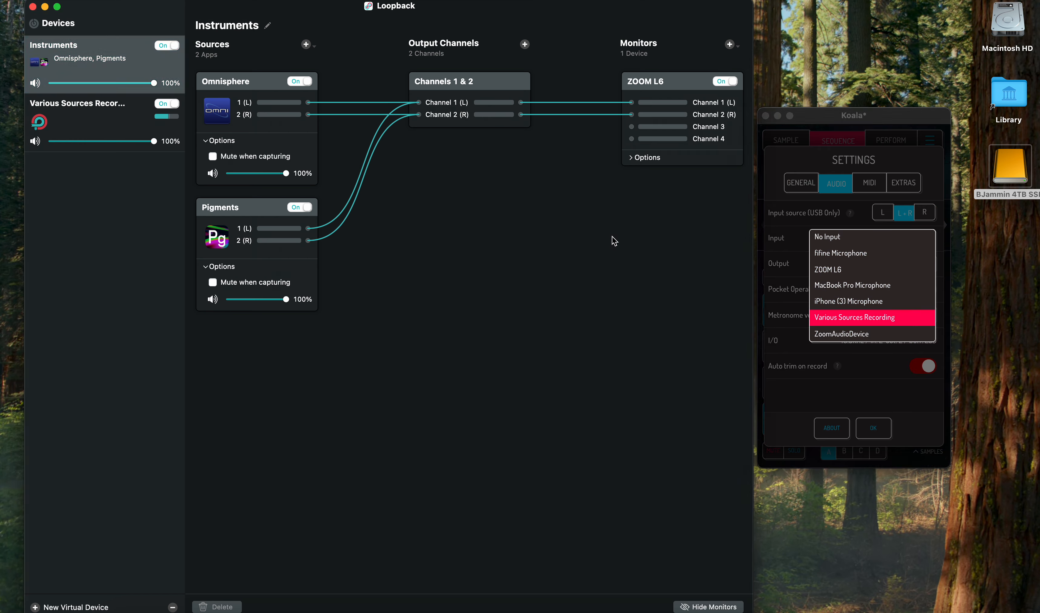
click(814, 382)
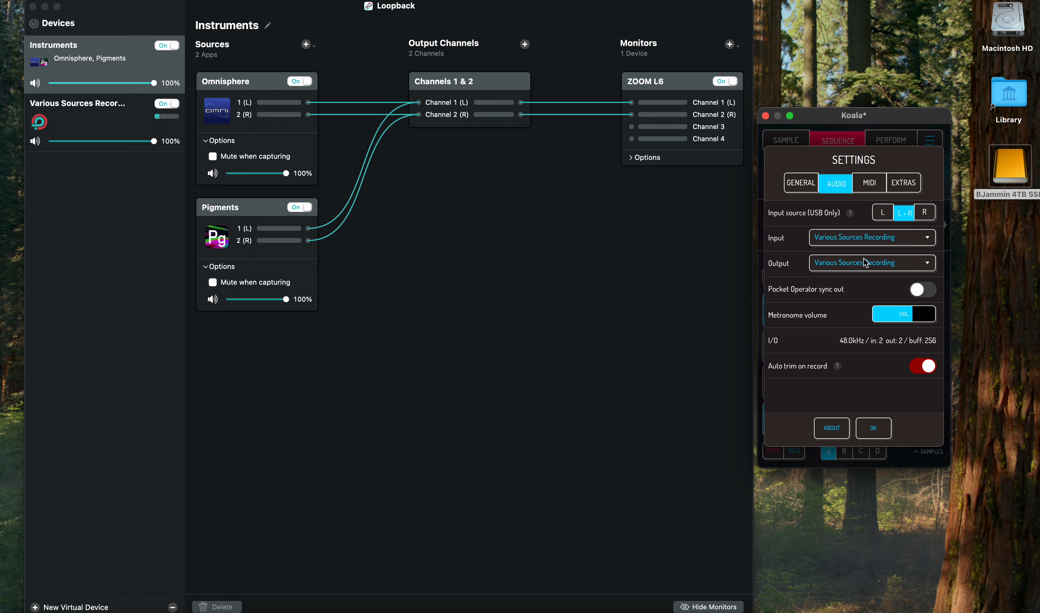
- Launch the koala app from the Applications folder on Macintosh HD and close the Finder window
double_click(1008, 30)
double_click(372, 154)
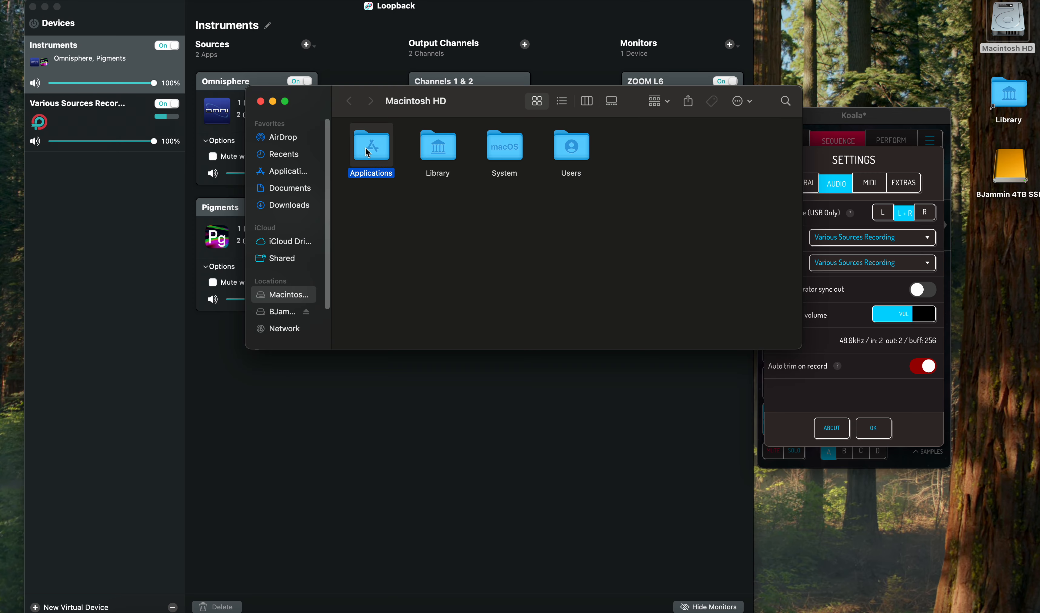
scroll(608, 216, up, 3)
scroll(608, 216, down, 3)
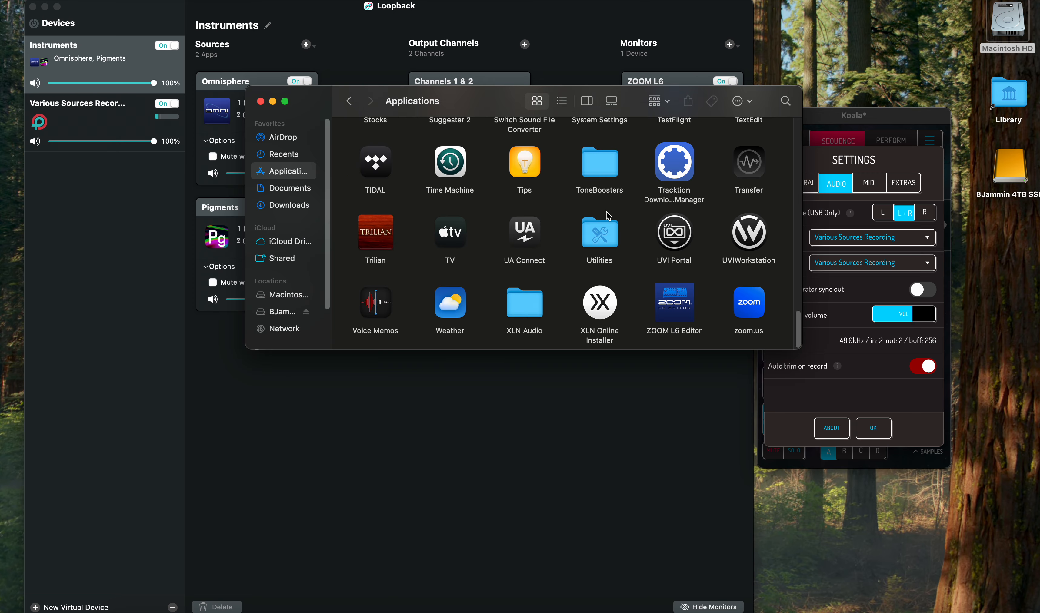
scroll(619, 215, up, 10)
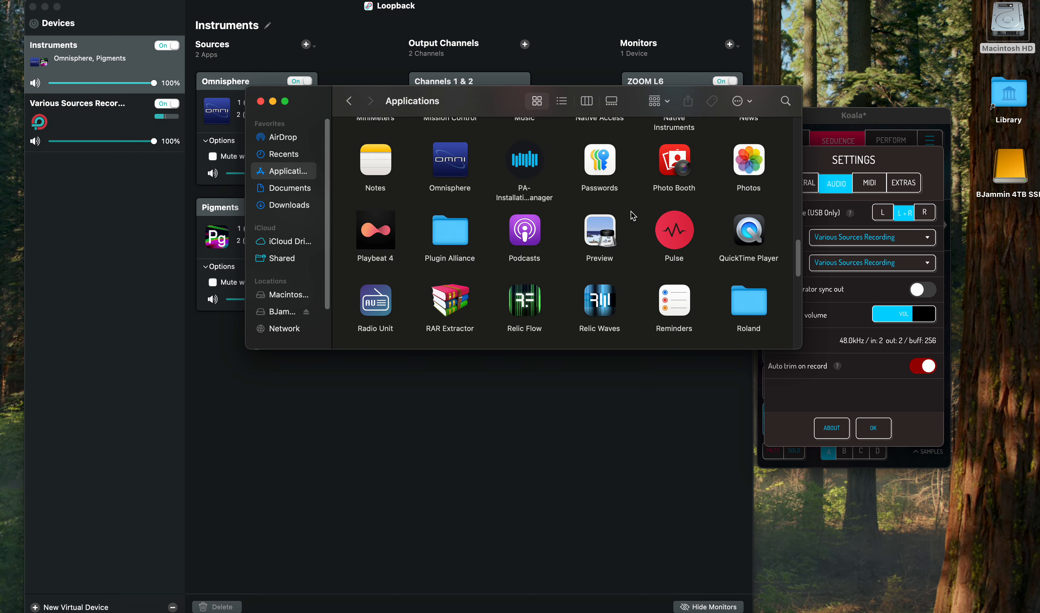
scroll(633, 216, up, 3)
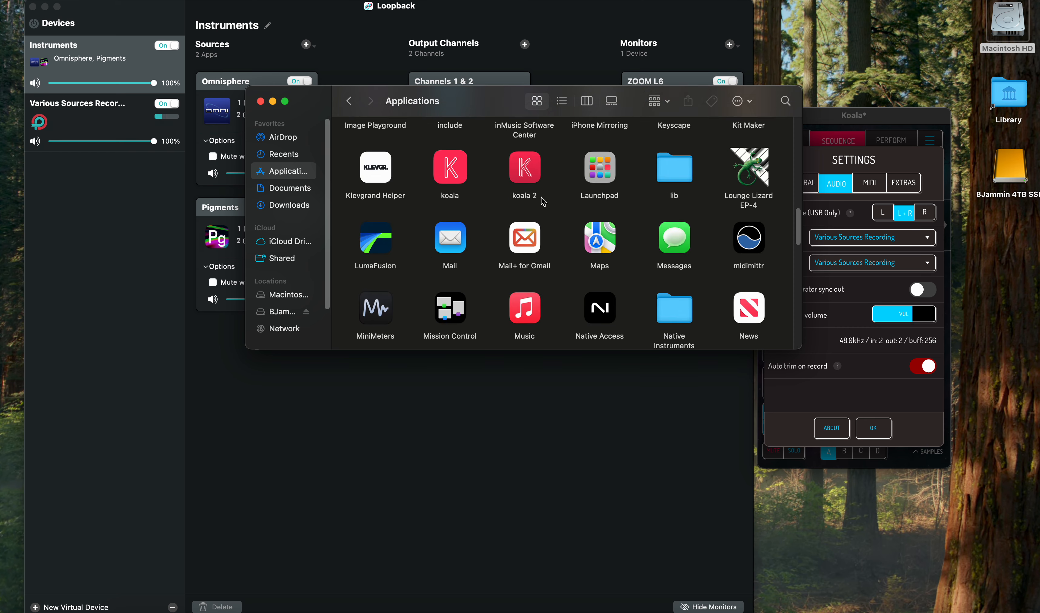
double_click(464, 175)
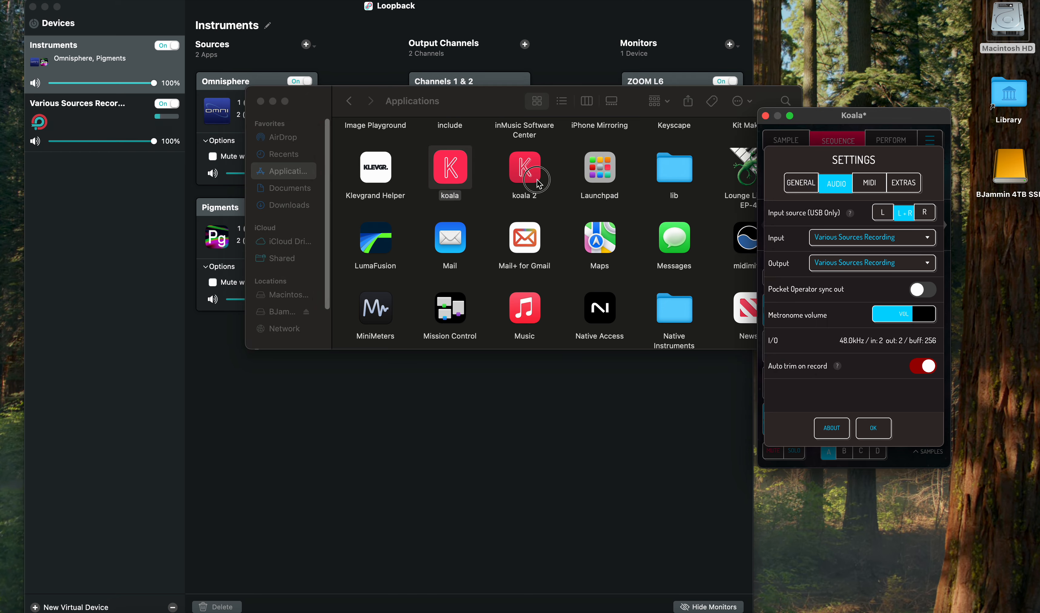
click(543, 188)
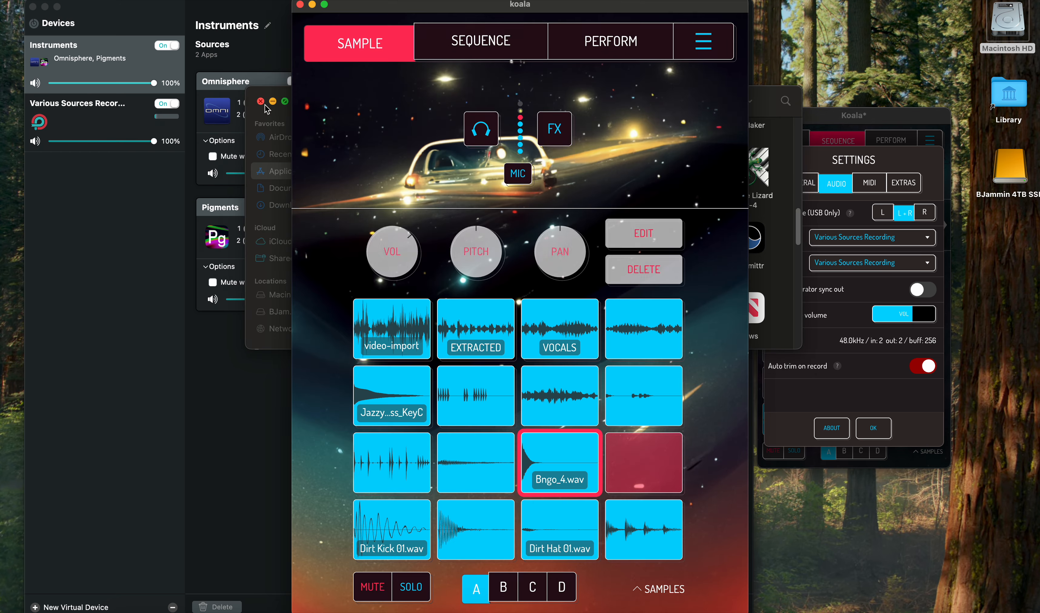
click(261, 102)
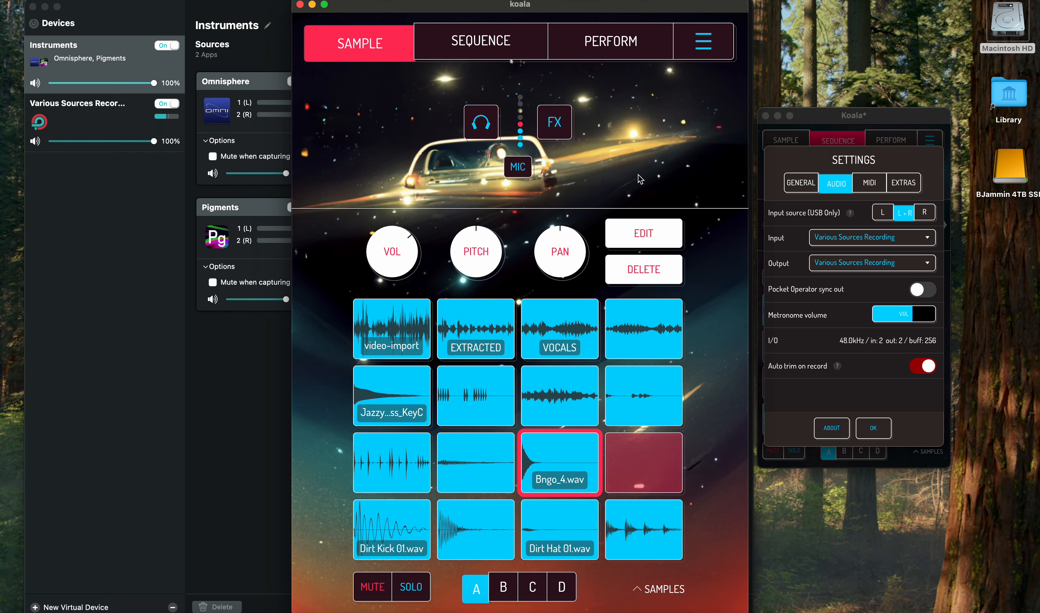
- Examine the audio settings of the newly launched koala version for input and output device choices and close its window
click(692, 50)
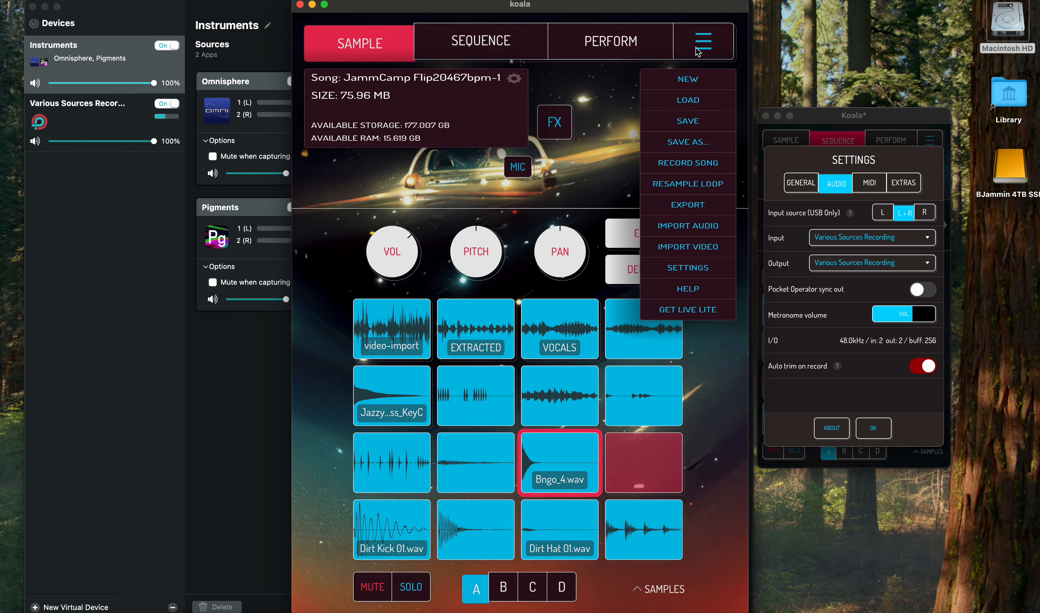
click(692, 361)
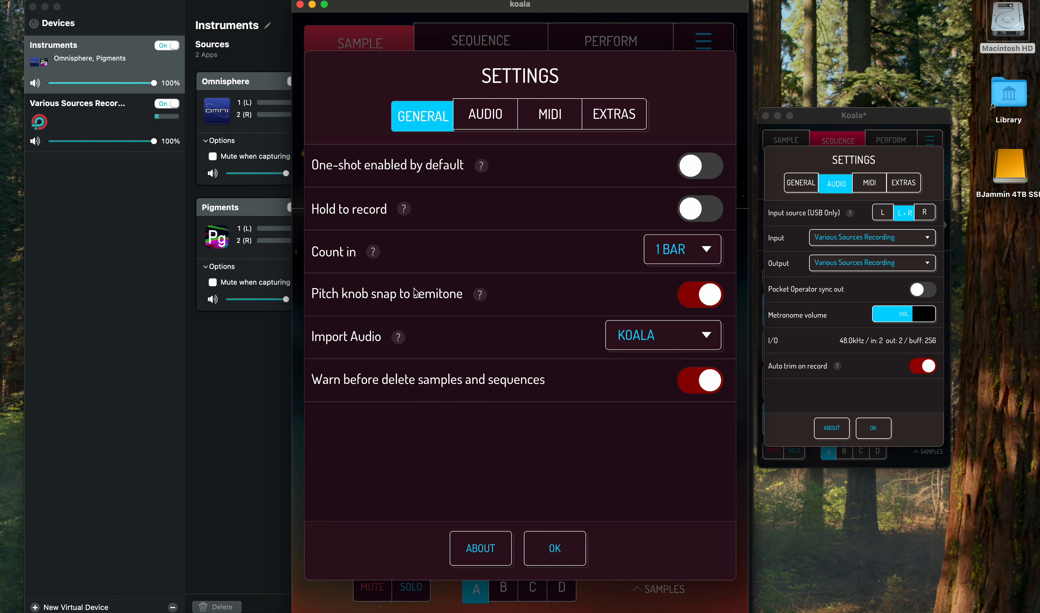
click(480, 129)
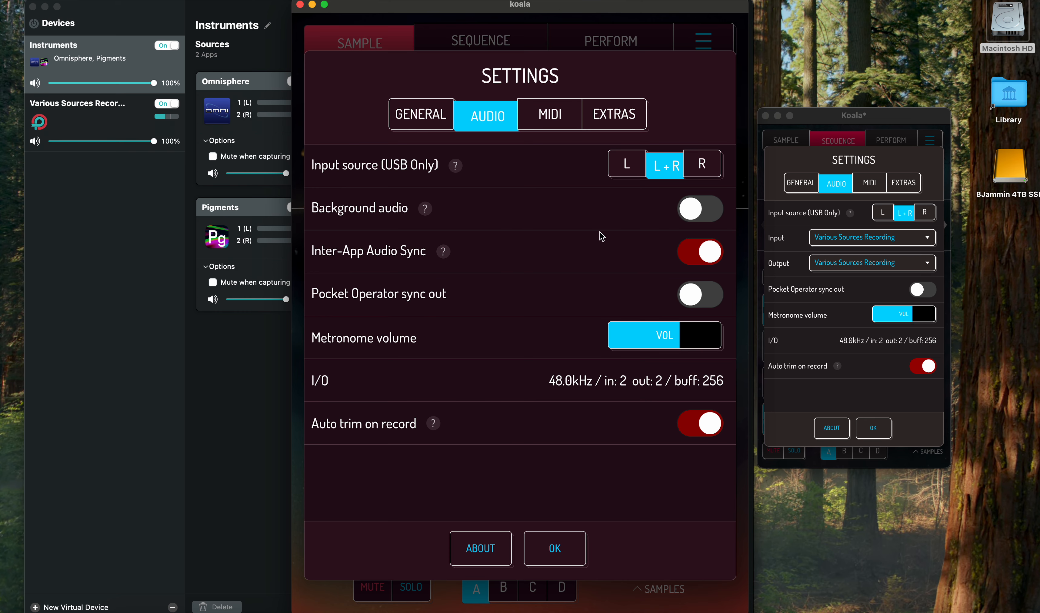
click(543, 547)
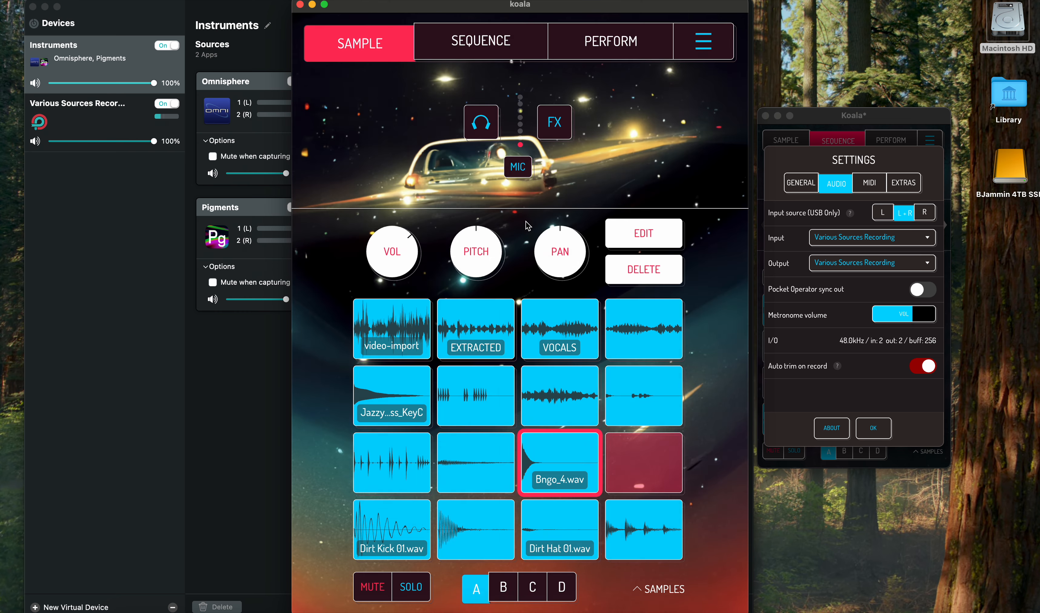
click(301, 4)
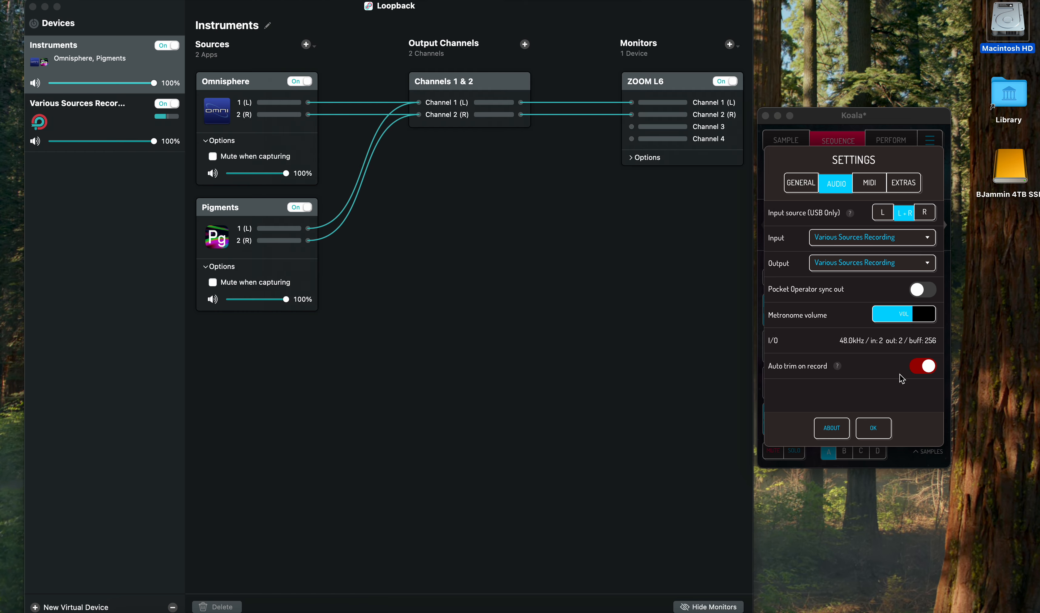
- Close the remaining Koala version's settings and window, reopen that version, and place its window beside the Loopback window
click(871, 429)
click(765, 116)
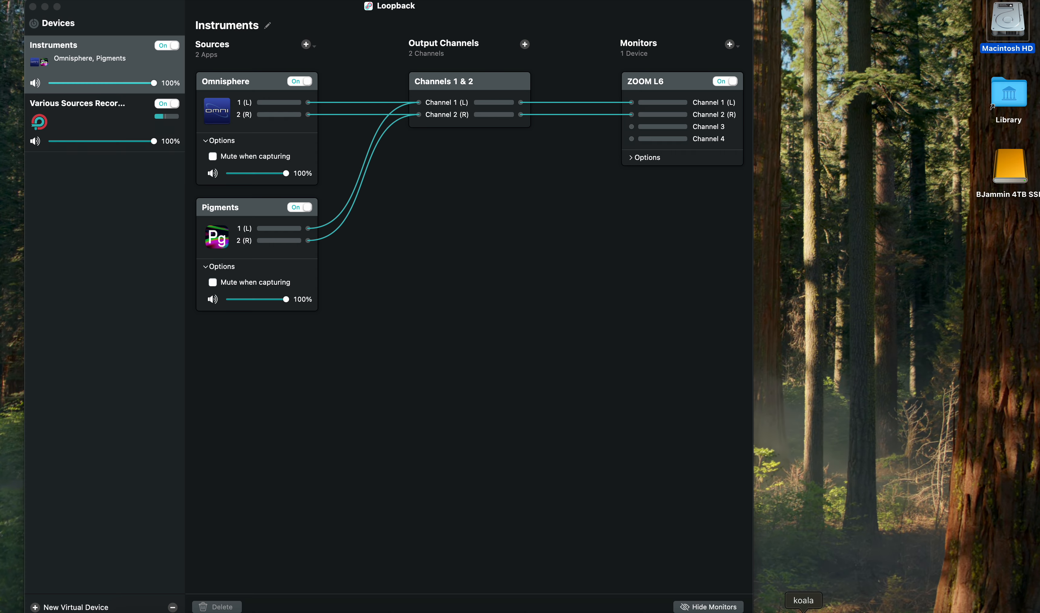
click(803, 610)
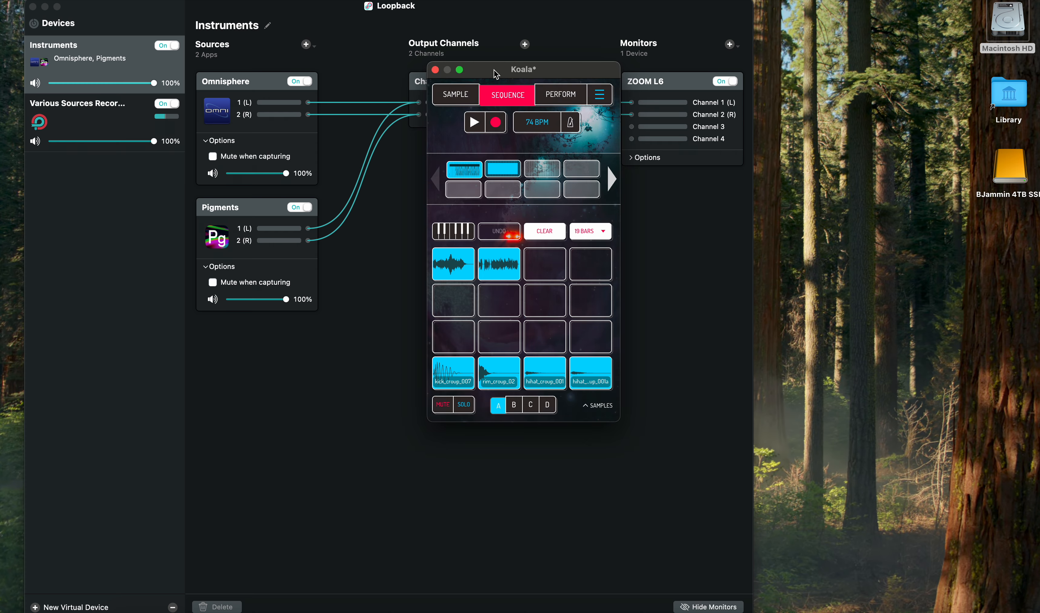
drag(496, 73, 832, 99)
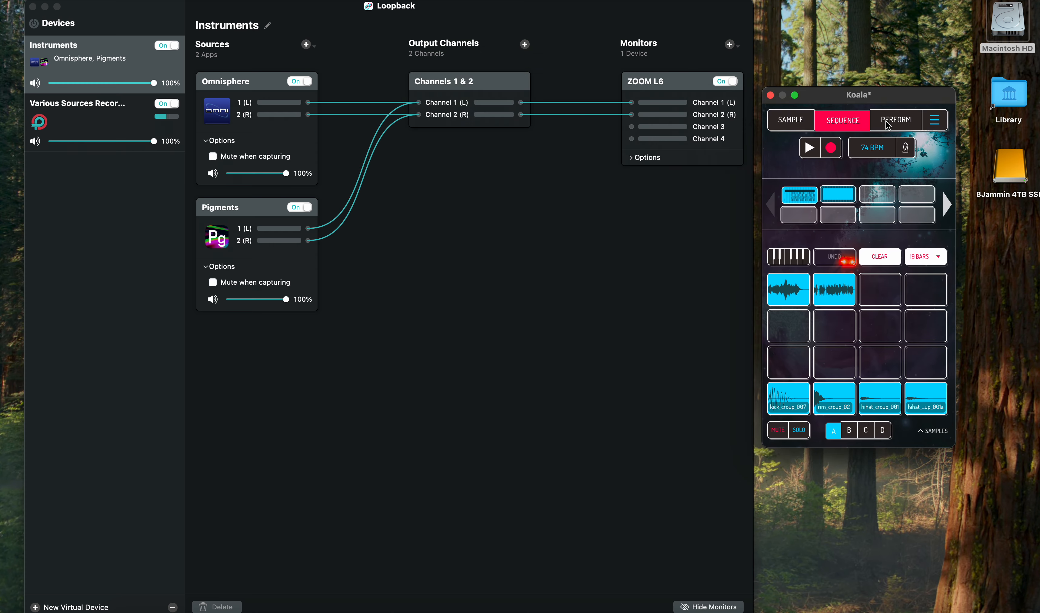
- Set Koala's audio input to the Instruments device and close the settings
click(934, 123)
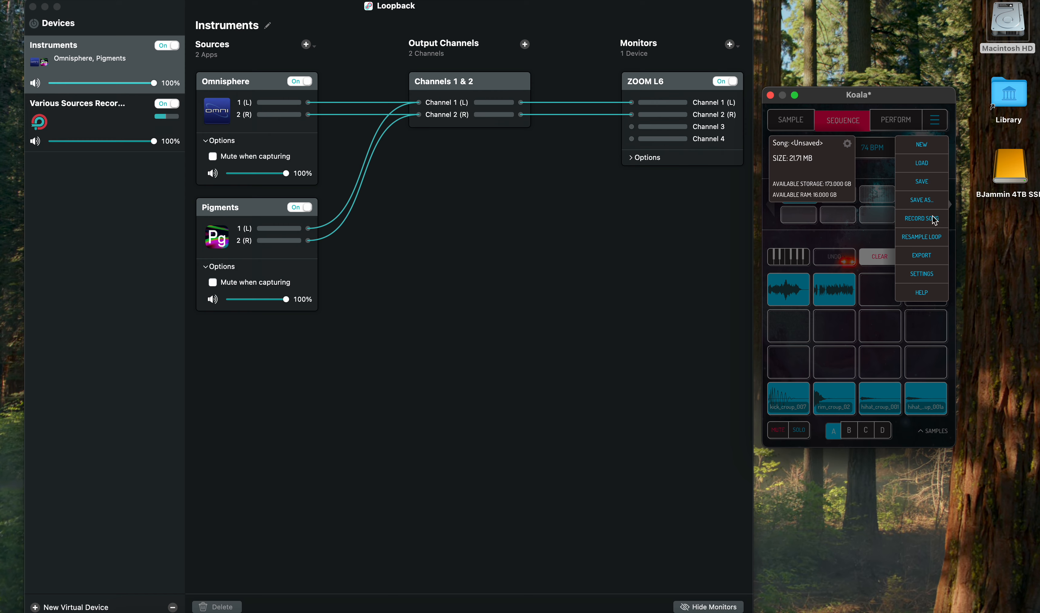
click(938, 277)
click(833, 161)
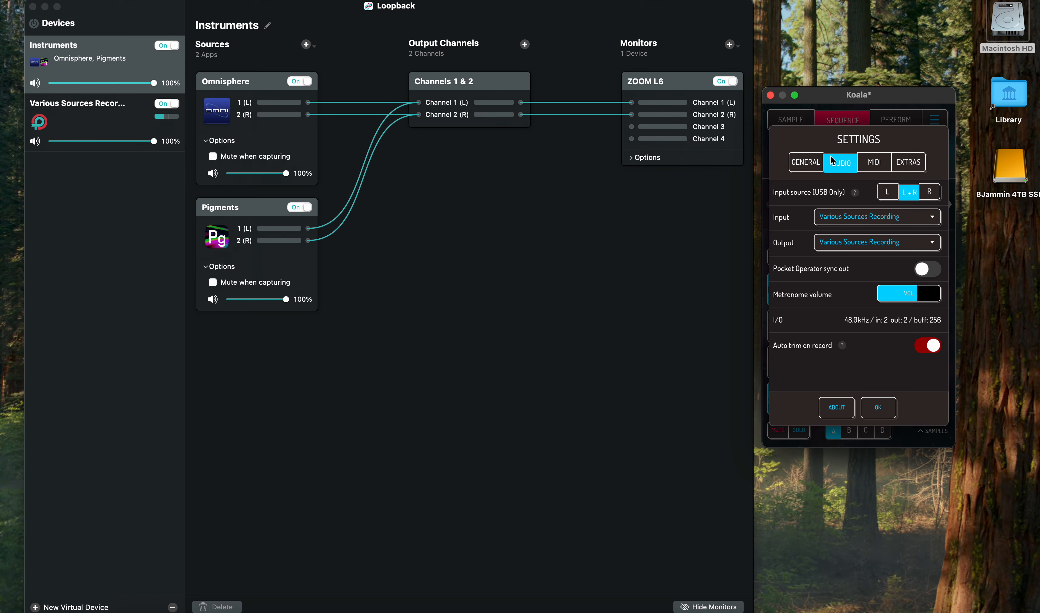
click(885, 223)
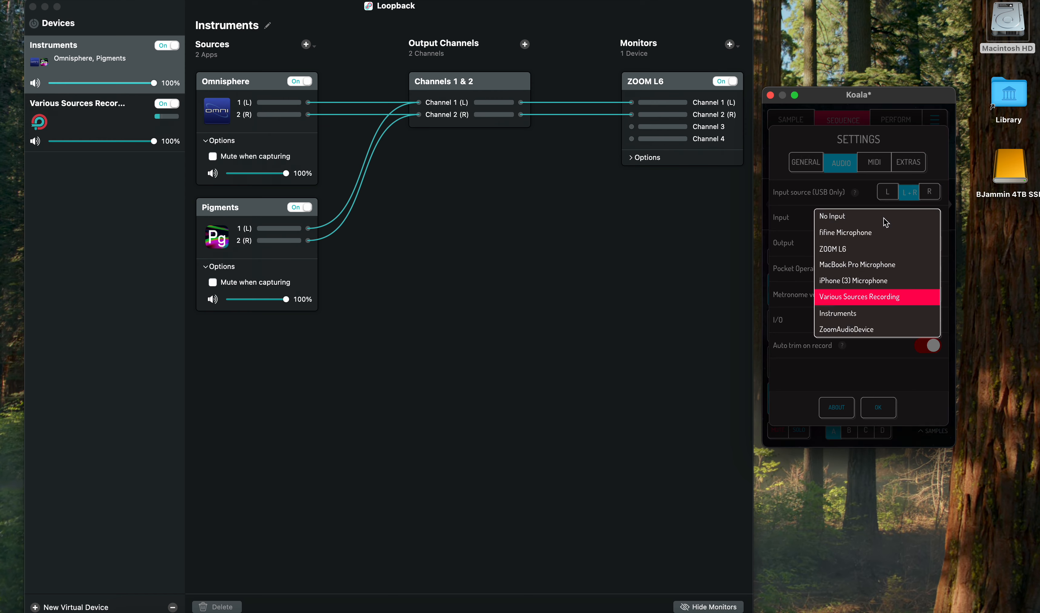
click(852, 315)
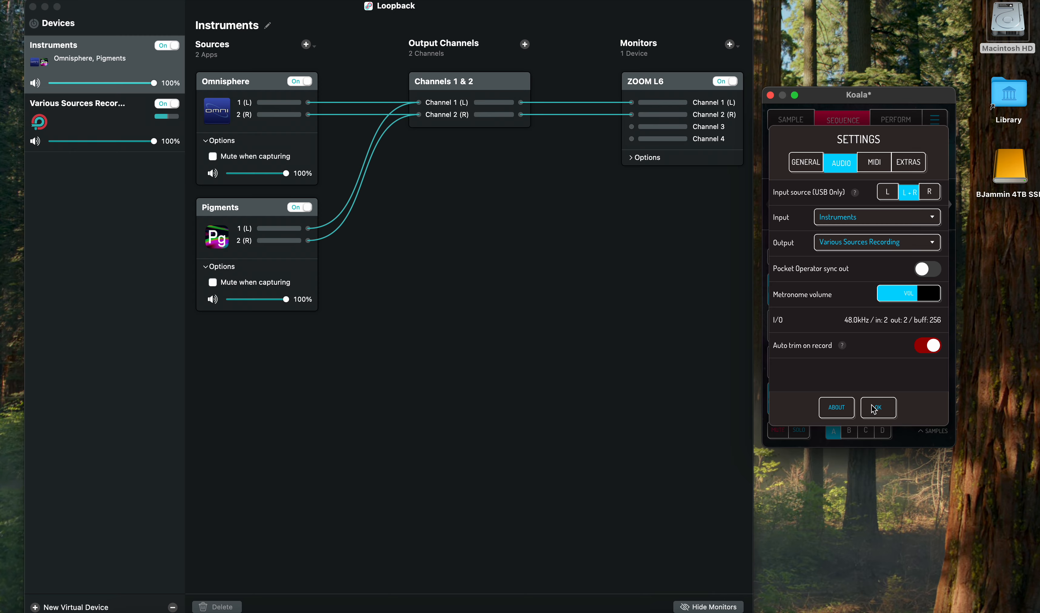
click(872, 405)
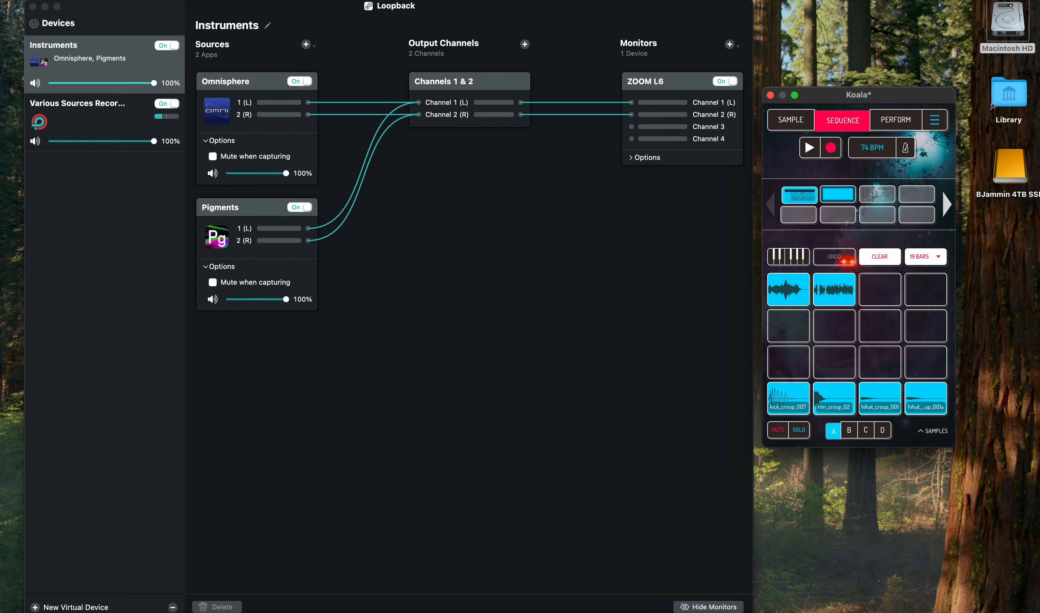